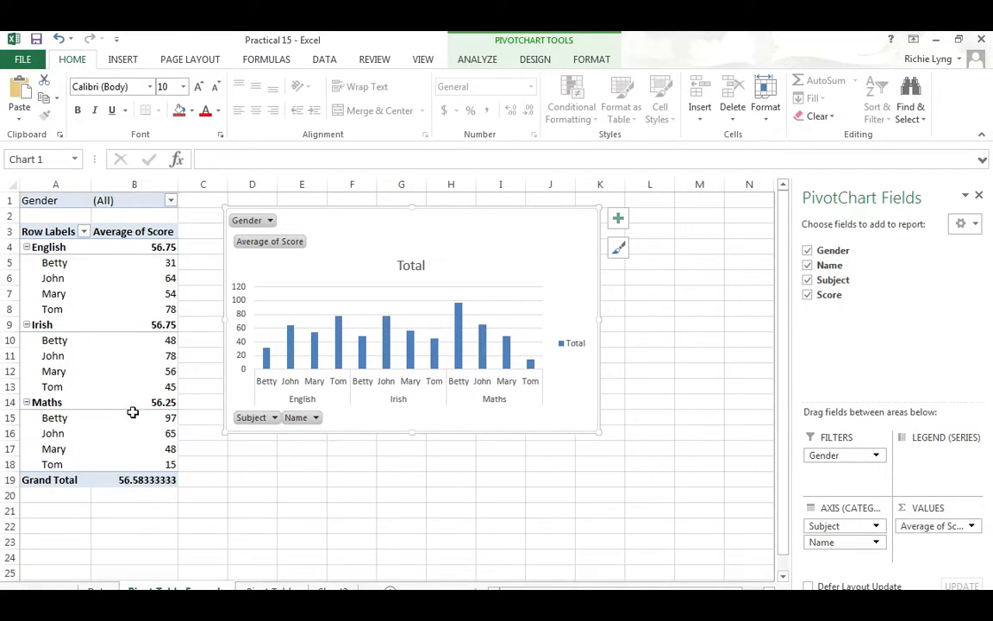
# Step: Place the Name field above Subject in the existing pivot chart's axis fields
pyautogui.moveTo(142, 315)
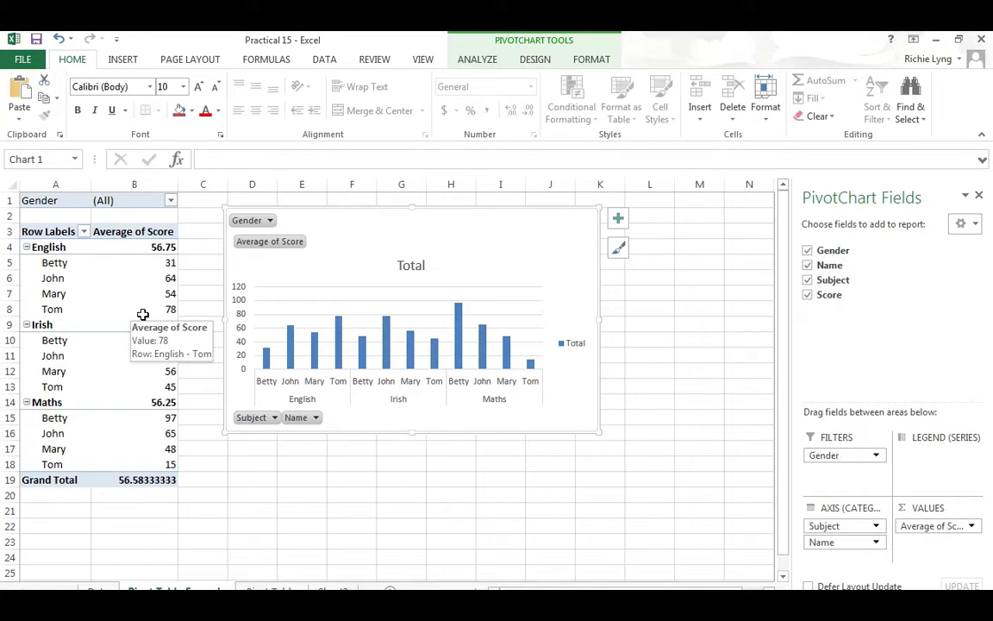
pyautogui.moveTo(172, 318)
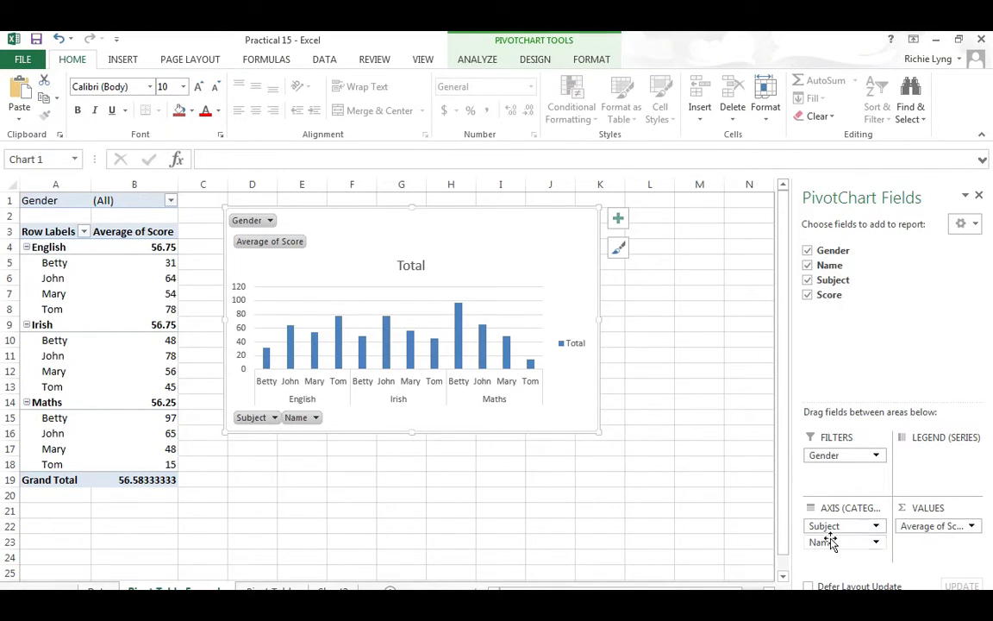
pyautogui.moveTo(823, 541)
pyautogui.mouseDown()
pyautogui.moveTo(823, 524)
pyautogui.moveTo(833, 525)
pyautogui.mouseUp()
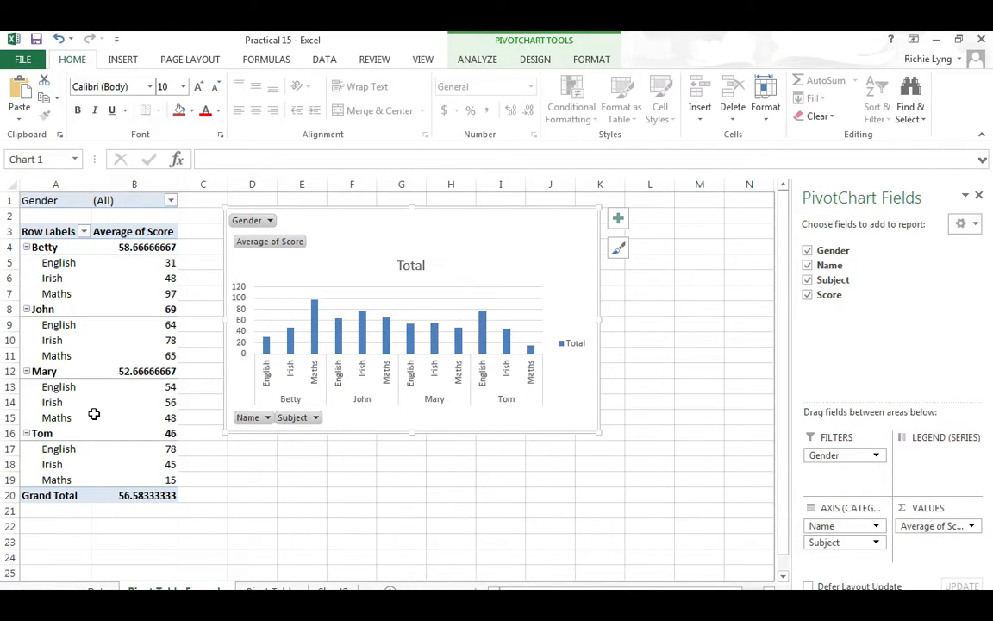
pyautogui.moveTo(111, 270)
# Step: Create a PivotTable on a new worksheet from the range C4:F16 on the Data sheet
pyautogui.click(110, 588)
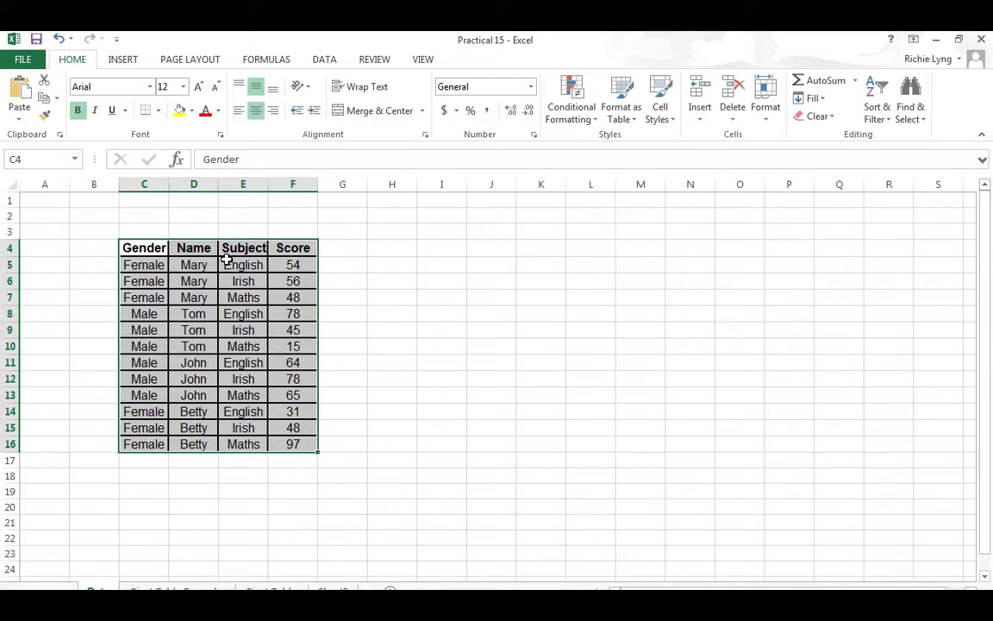
pyautogui.click(150, 264)
pyautogui.moveTo(142, 248); pyautogui.dragTo(310, 448)
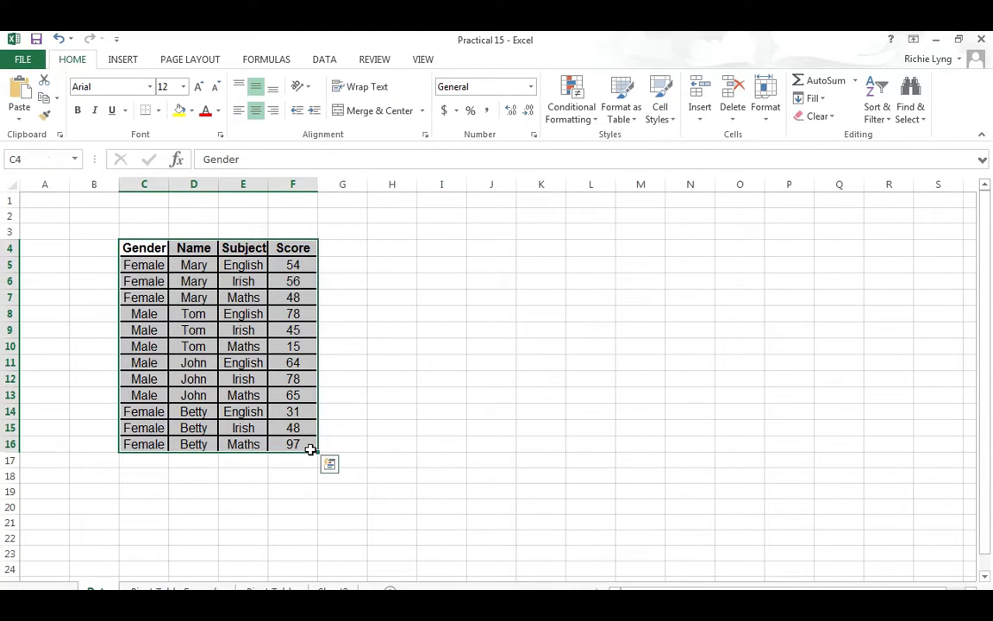
pyautogui.click(124, 60)
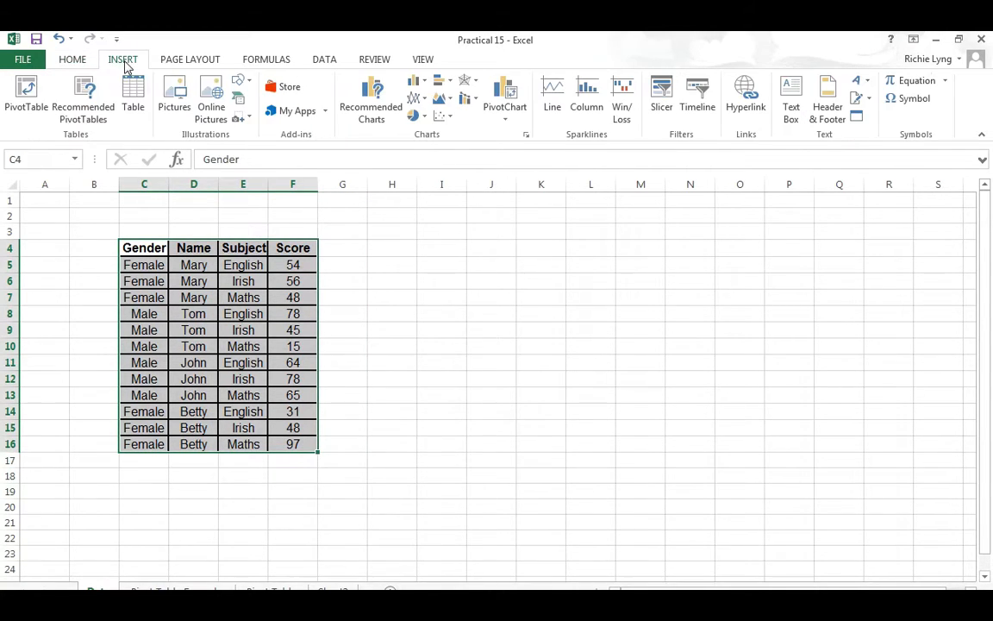
pyautogui.click(31, 92)
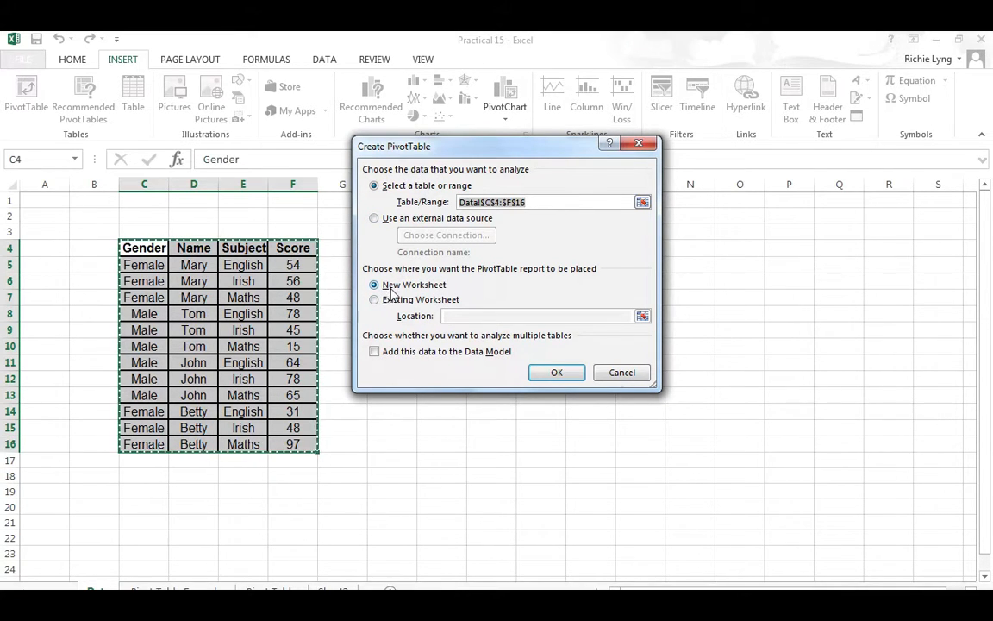
pyautogui.click(556, 373)
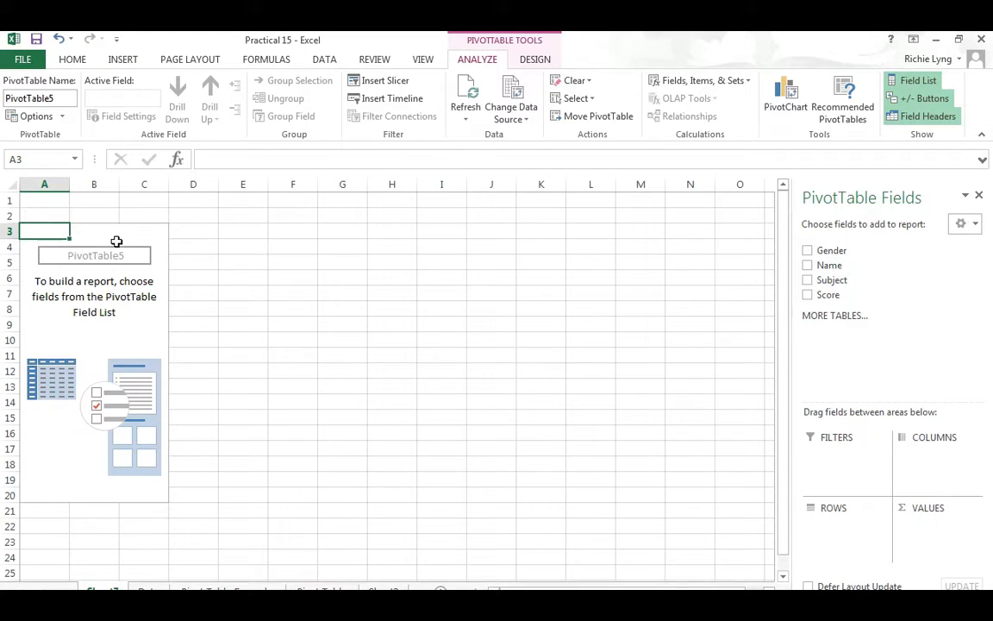
# Step: Add the Gender, Name, Subject and Score fields to the new pivot table
pyautogui.click(807, 251)
pyautogui.click(807, 266)
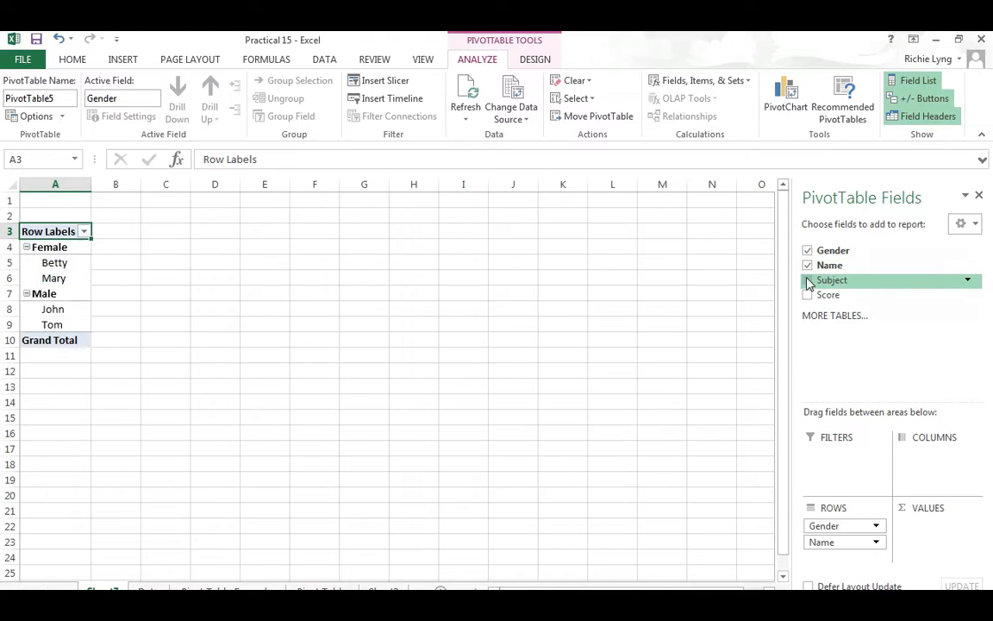
pyautogui.click(807, 280)
pyautogui.click(807, 296)
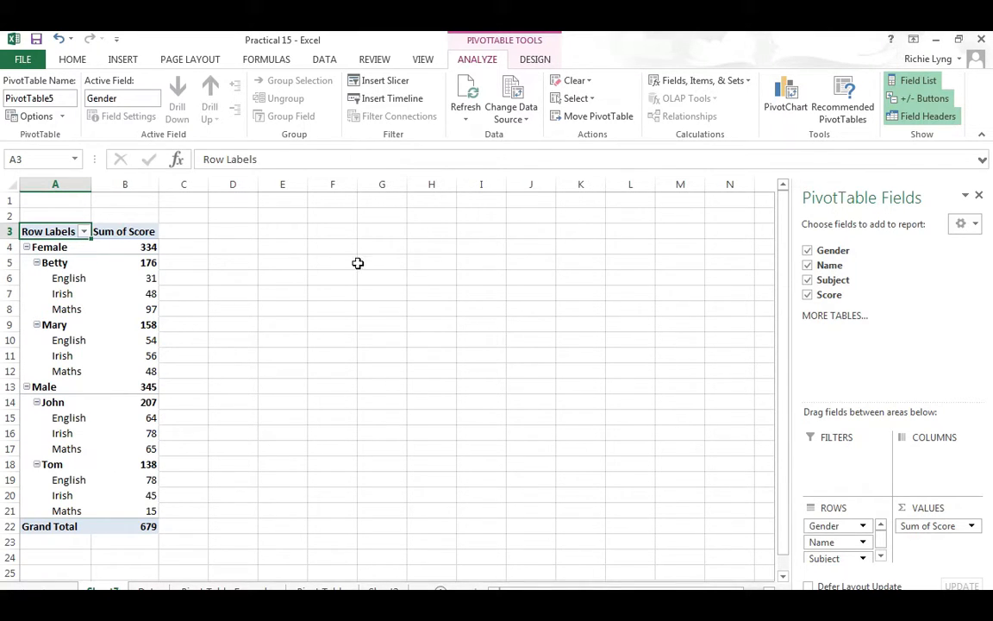
# Step: Change the Score value field to summarize by Average
pyautogui.doubleClick(142, 231)
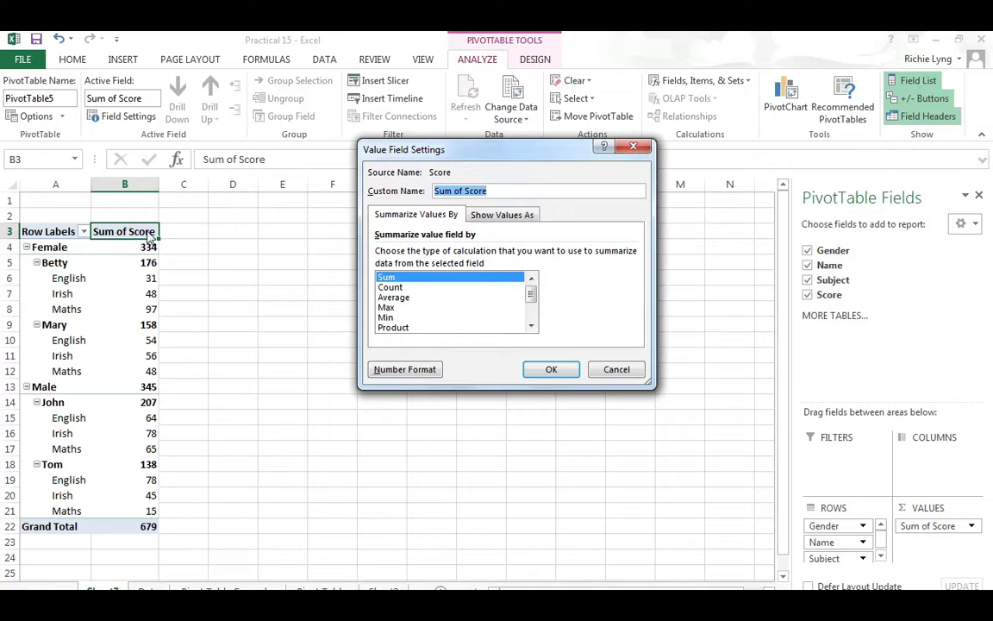
pyautogui.click(446, 298)
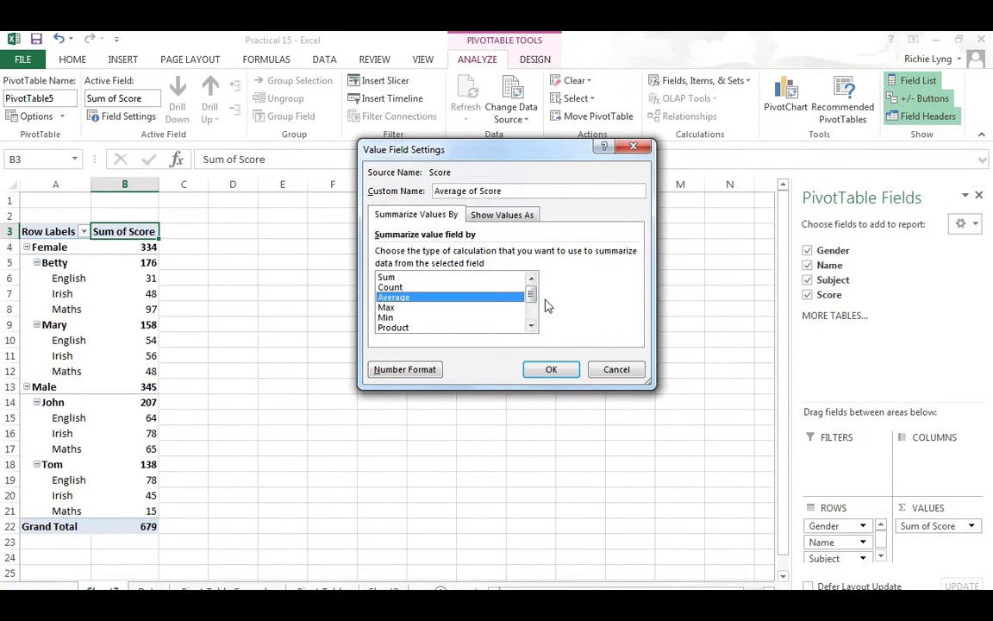
pyautogui.moveTo(532, 295)
pyautogui.mouseDown()
pyautogui.moveTo(534, 314)
pyautogui.moveTo(535, 295)
pyautogui.mouseUp()
pyautogui.click(561, 371)
pyautogui.click(560, 368)
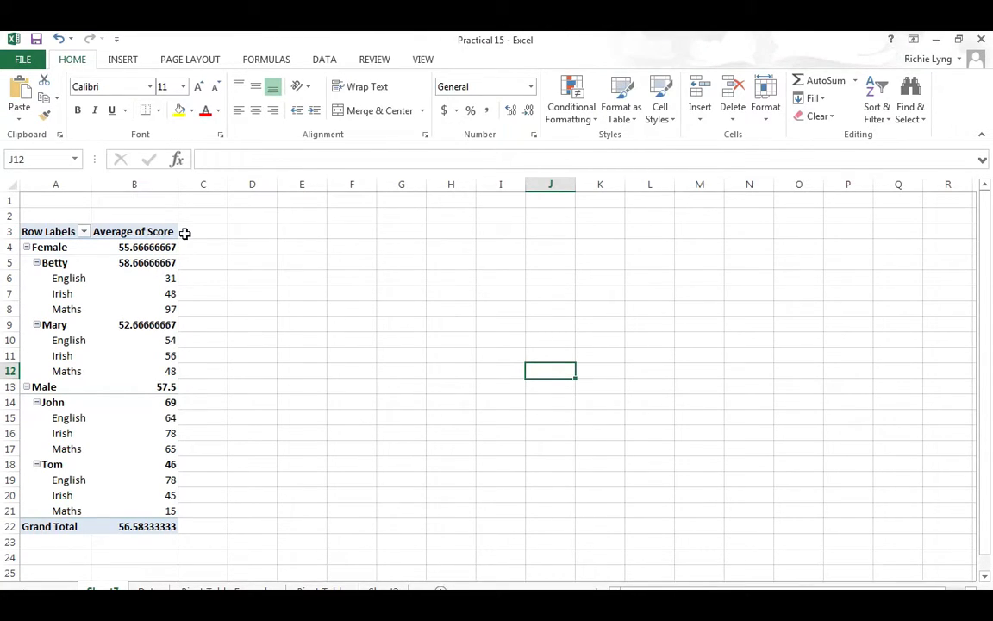
# Step: Put Subject first among the pivot table's row fields and make Gender the report filter
pyautogui.click(140, 262)
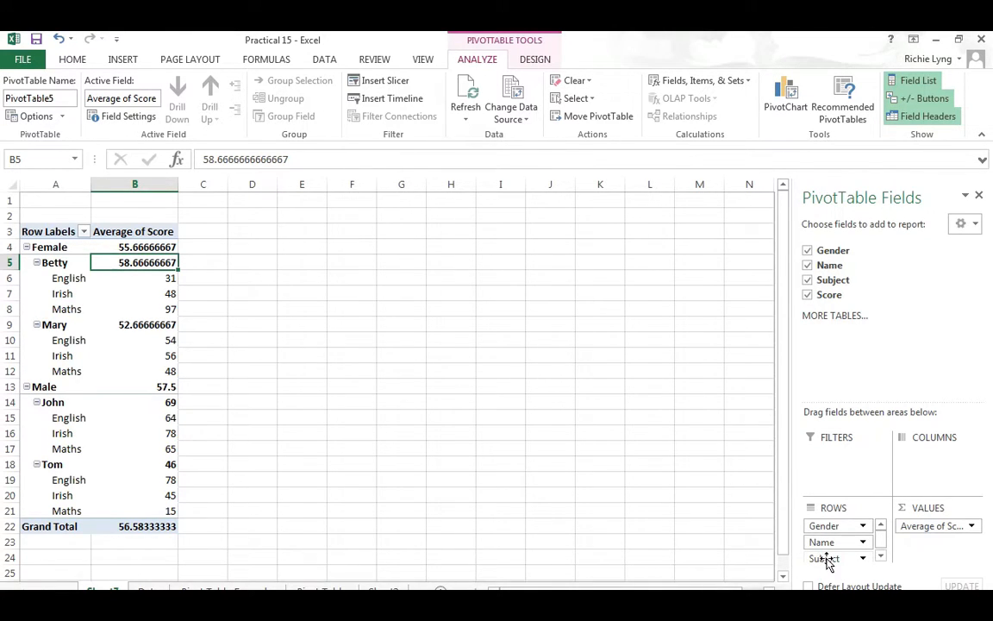
pyautogui.moveTo(825, 558); pyautogui.dragTo(825, 527)
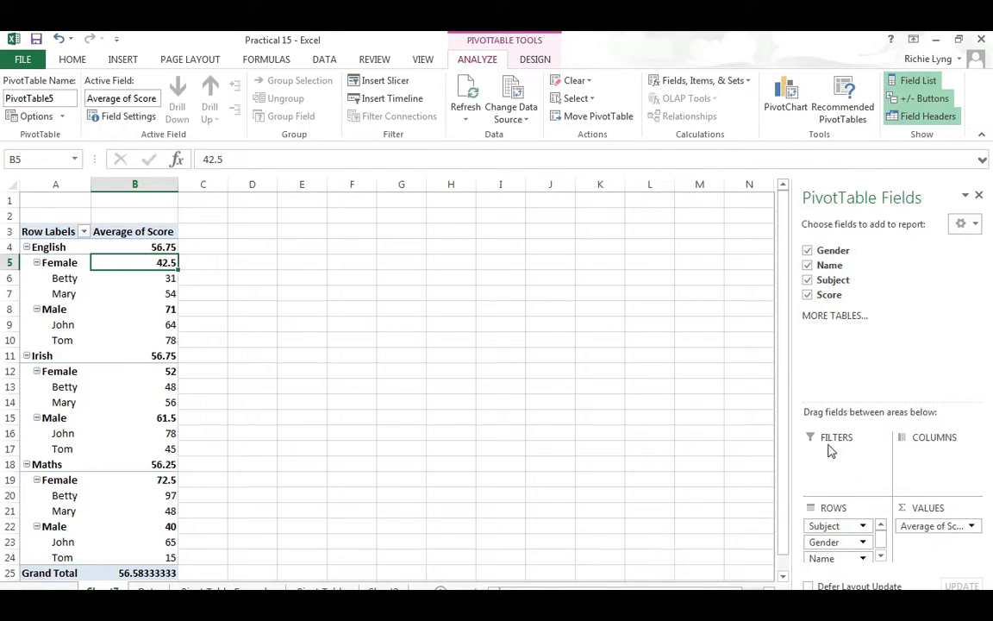
pyautogui.click(835, 543)
pyautogui.moveTo(834, 544); pyautogui.dragTo(833, 455)
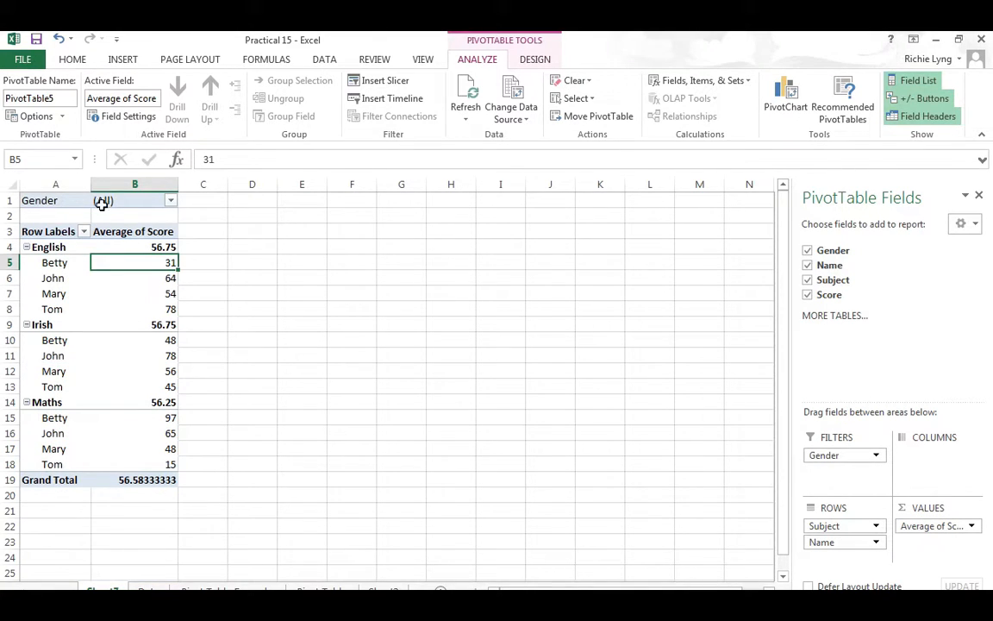
# Step: Filter the pivot table by Gender, first showing Female and then Male
pyautogui.click(171, 203)
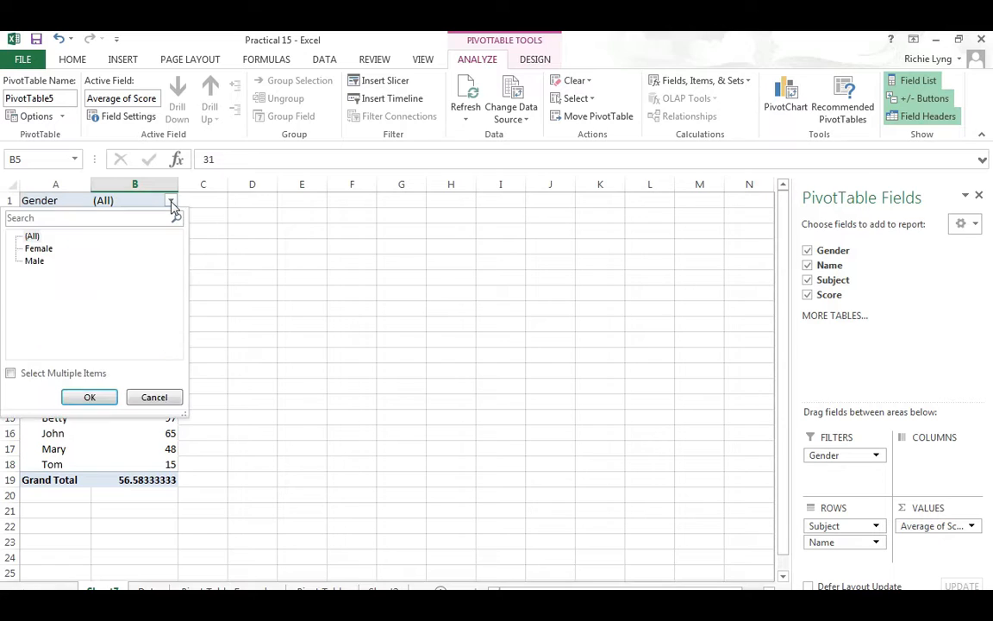
pyautogui.click(38, 250)
pyautogui.click(90, 396)
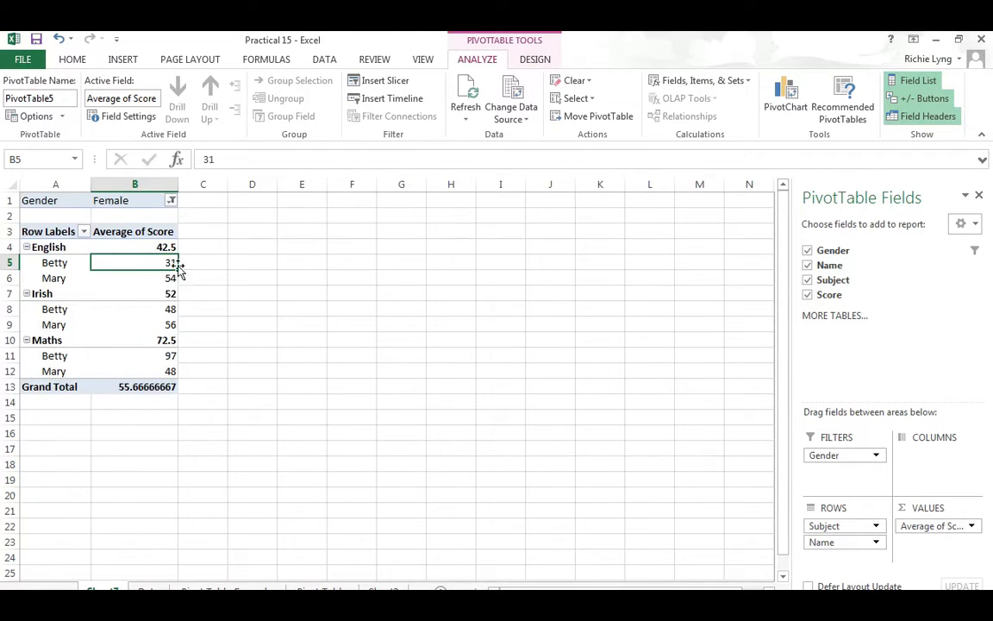
pyautogui.click(171, 200)
pyautogui.click(36, 260)
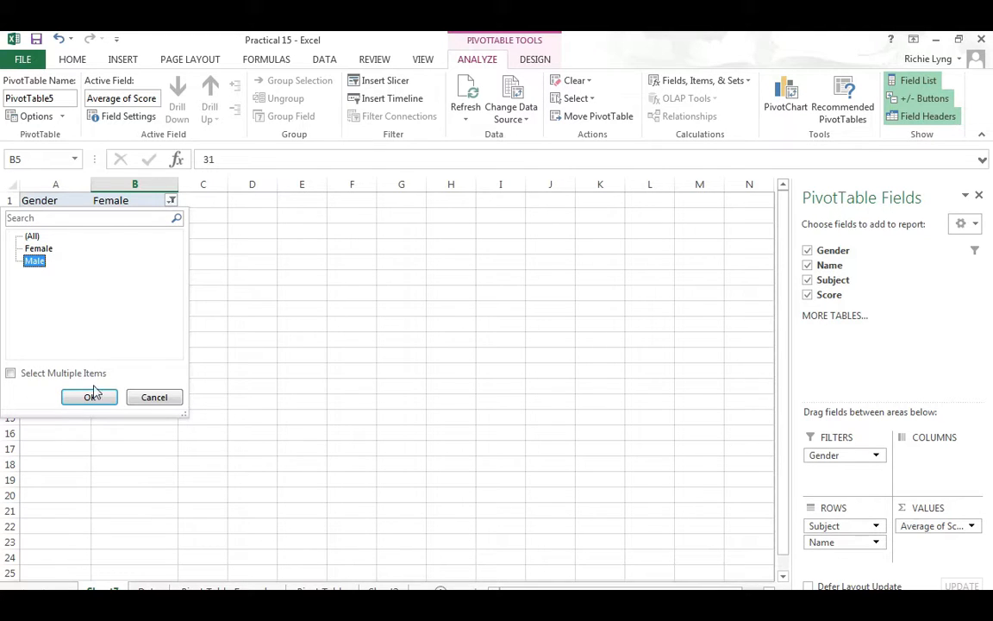
pyautogui.click(89, 397)
# Step: Reset the pivot table's Gender filter to (All)
pyautogui.click(171, 200)
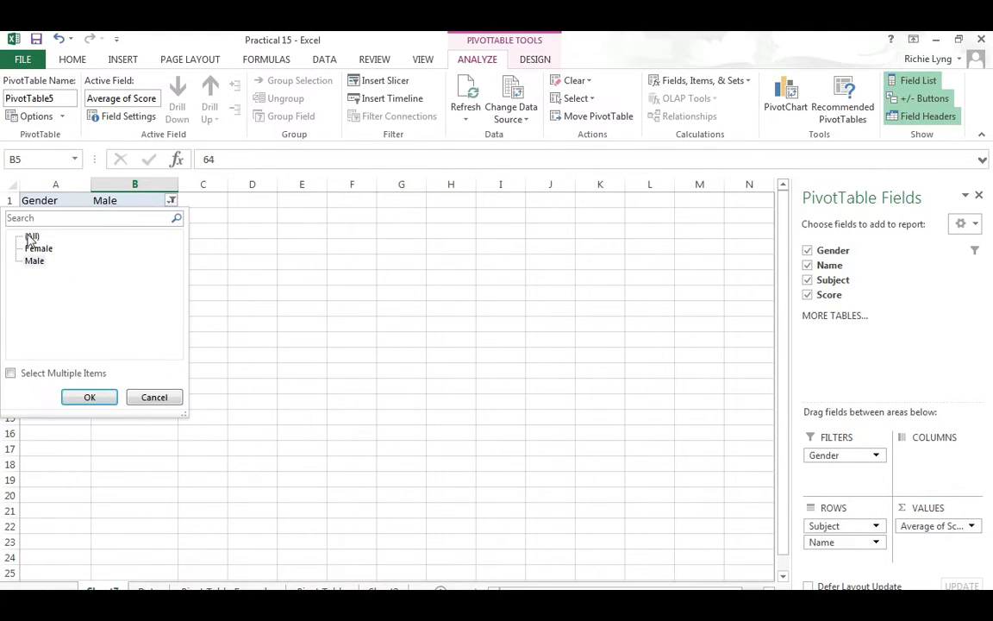
pyautogui.click(31, 235)
pyautogui.click(90, 397)
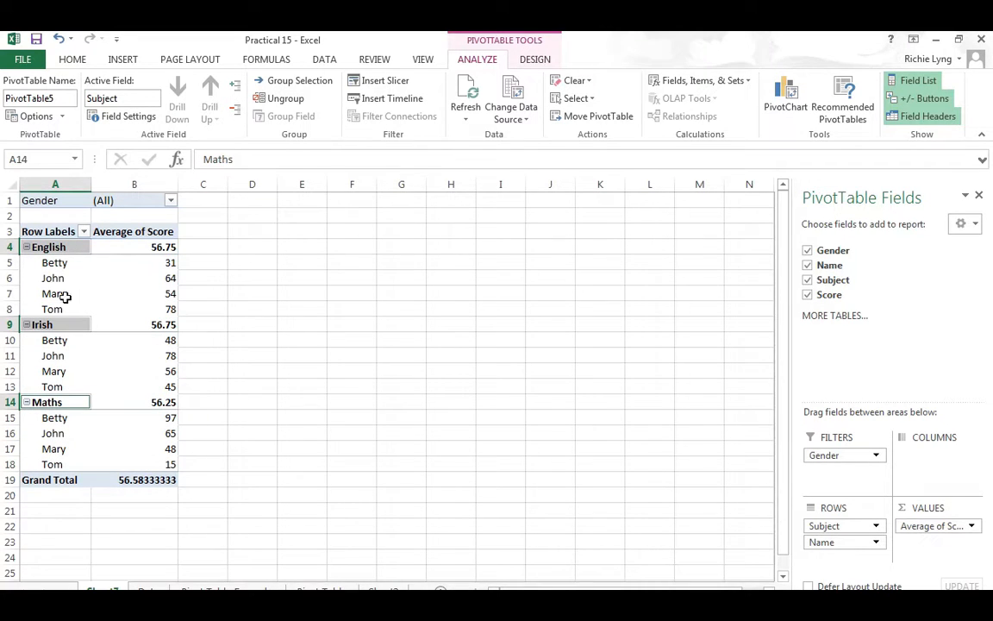
# Step: Insert a Clustered Column PivotChart from the pivot table and move it up beside the table
pyautogui.click(134, 269)
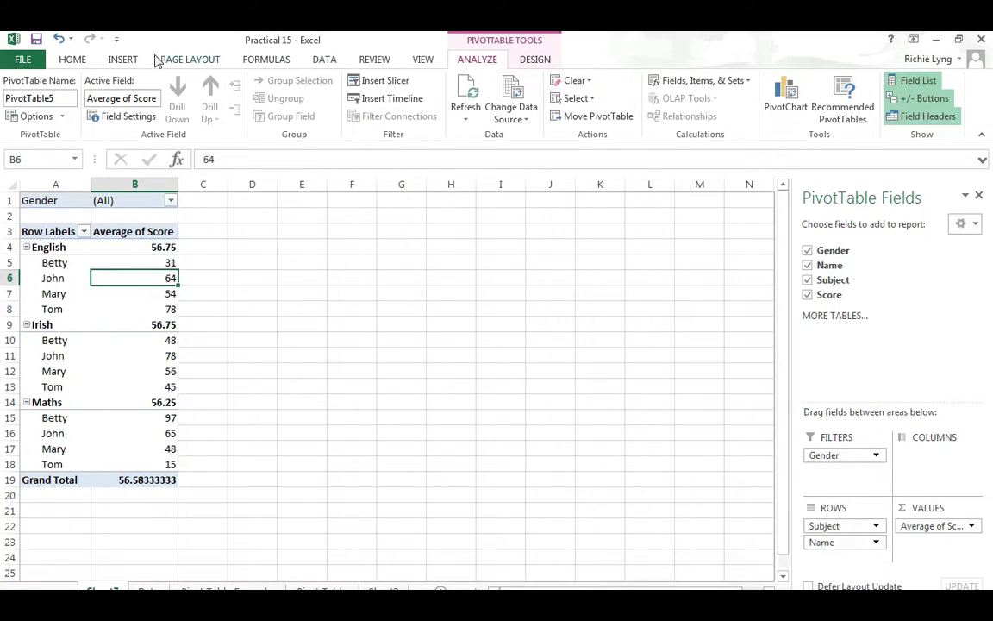
pyautogui.click(123, 62)
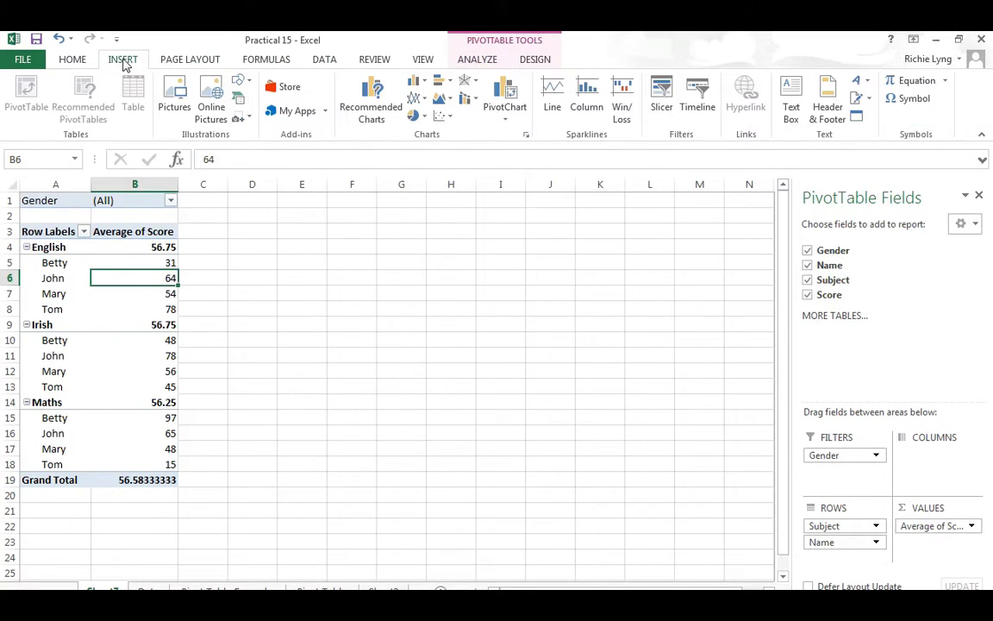
pyautogui.click(504, 92)
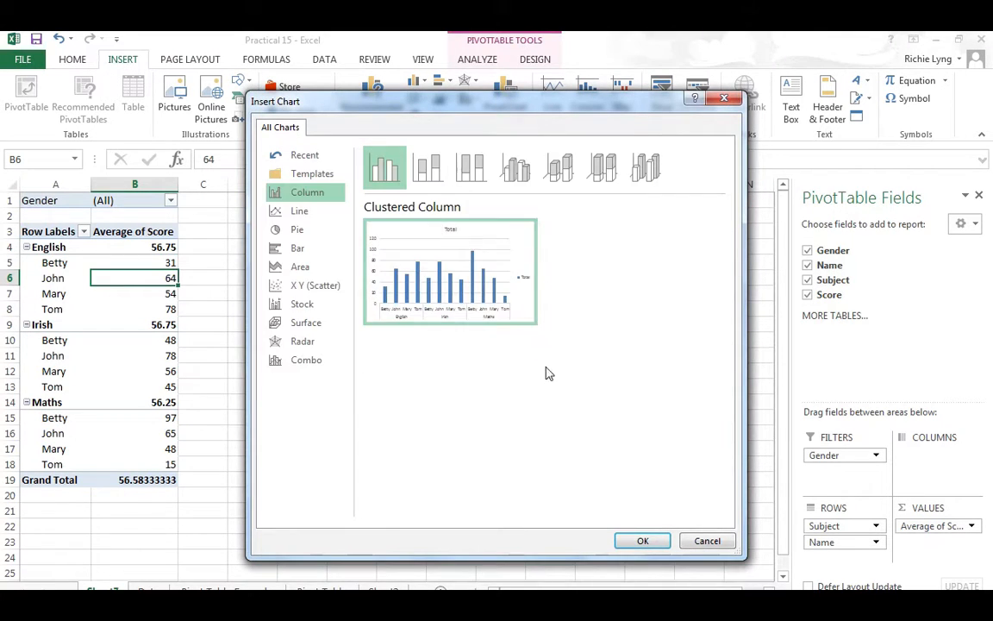
pyautogui.moveTo(528, 291)
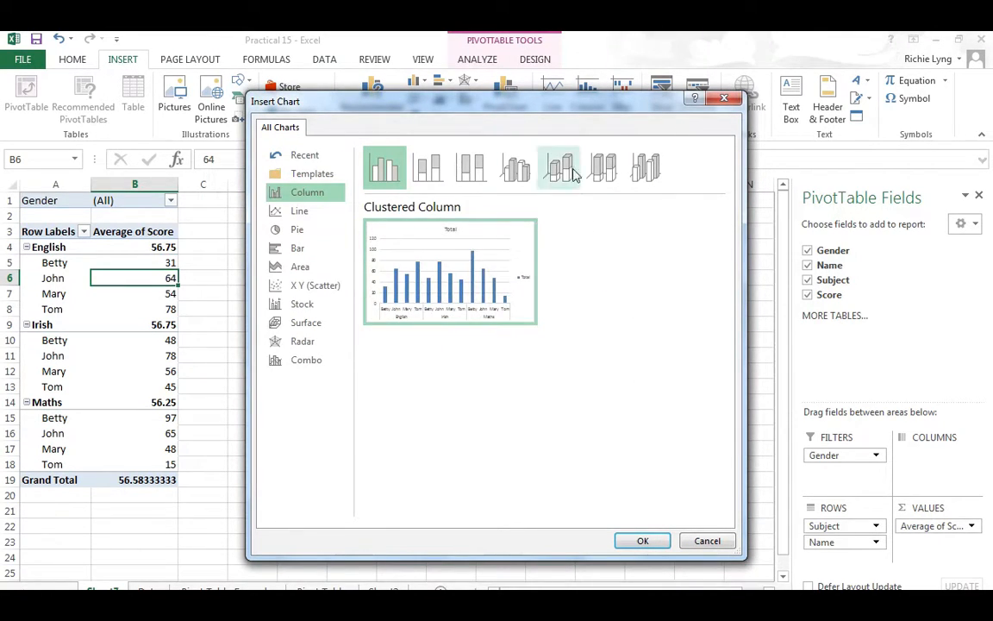
pyautogui.click(642, 541)
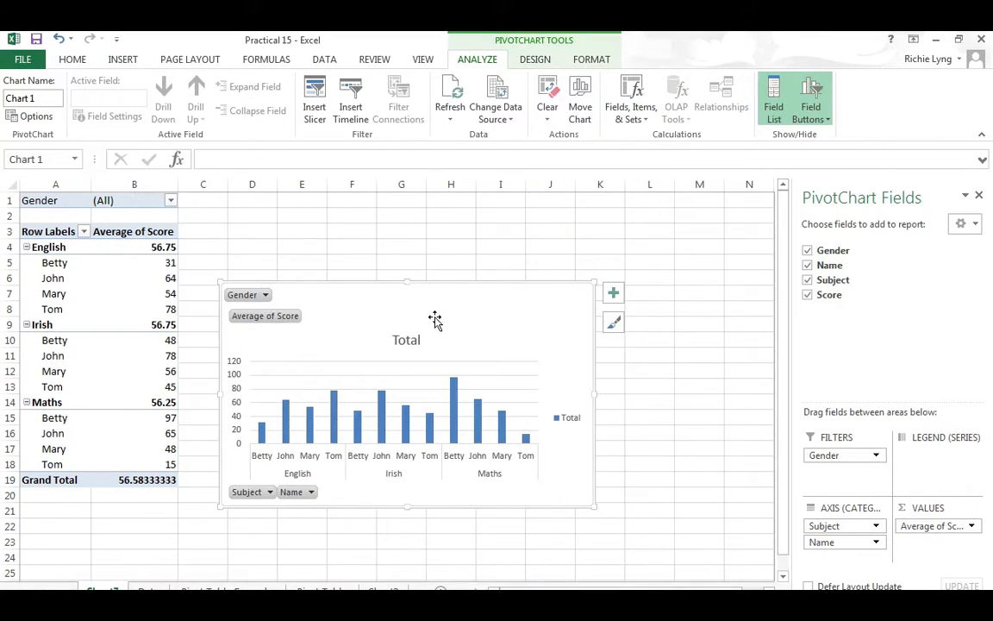
pyautogui.moveTo(483, 299); pyautogui.dragTo(481, 245)
# Step: Change the pivot chart's title to "Pivot Chart"
pyautogui.click(407, 283)
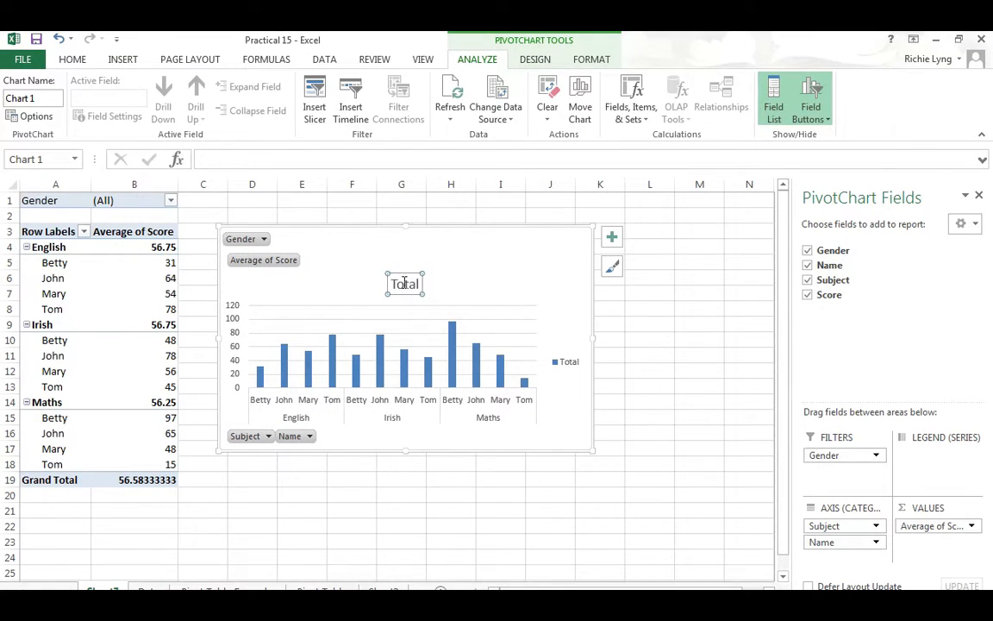
pyautogui.doubleClick(403, 284)
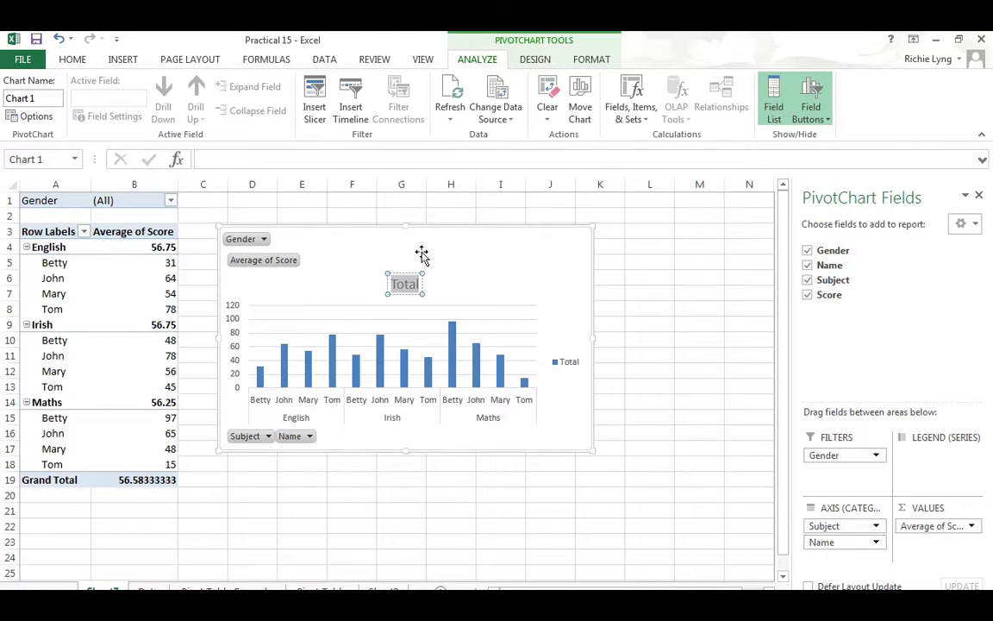
pyautogui.write('Pivot C')
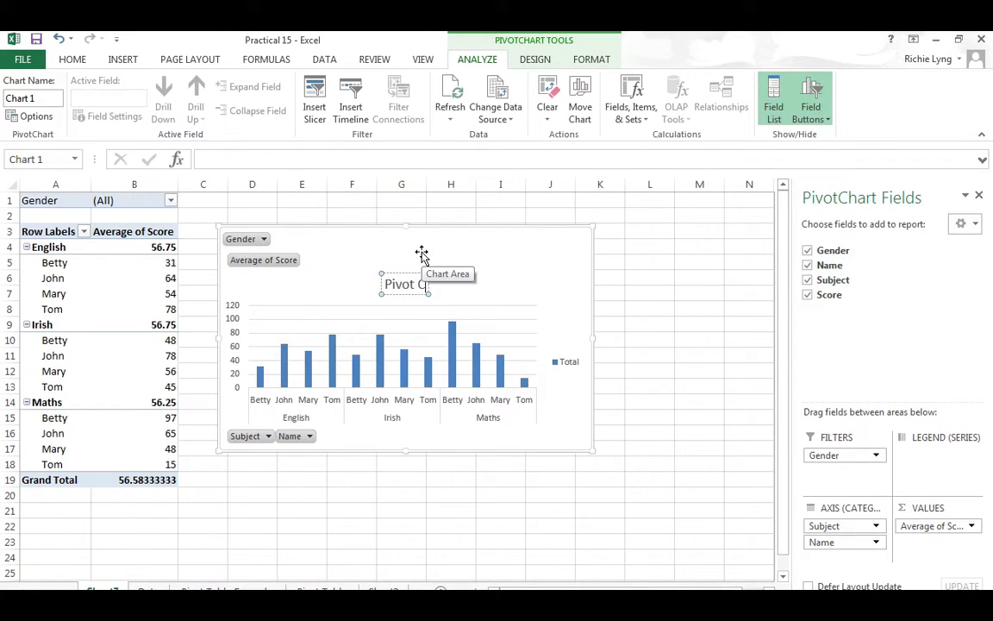
pyautogui.write('hart')
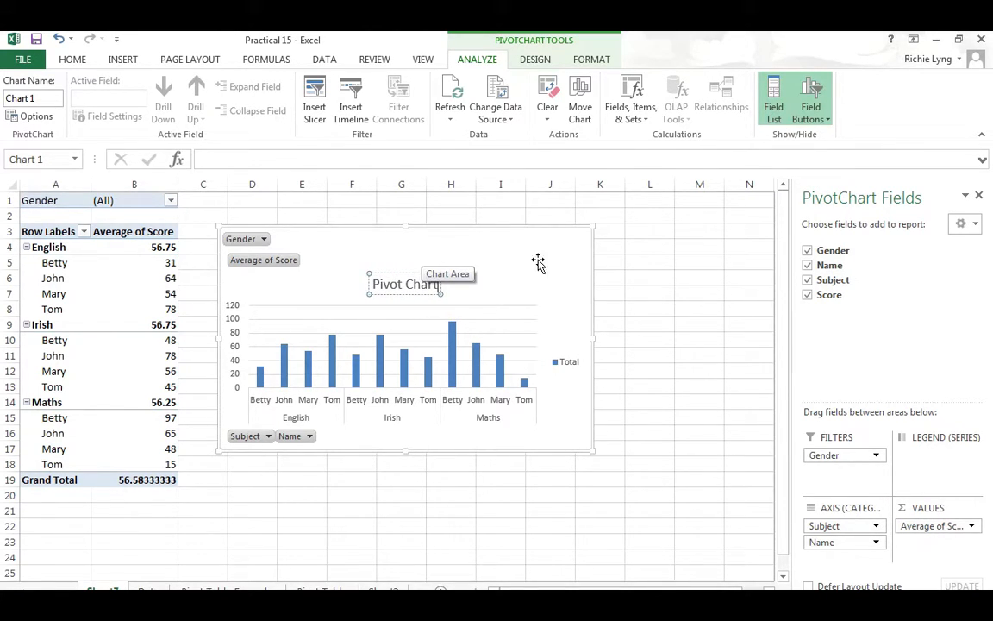
pyautogui.click(620, 260)
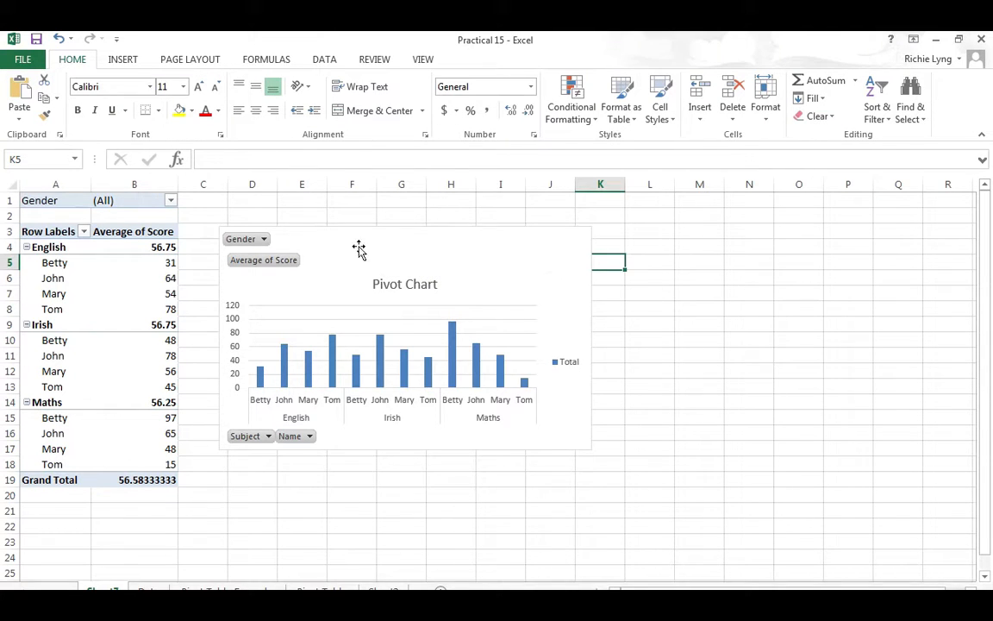
# Step: Place Name above Subject in the pivot table's row fields and filter Gender to Male
pyautogui.click(55, 233)
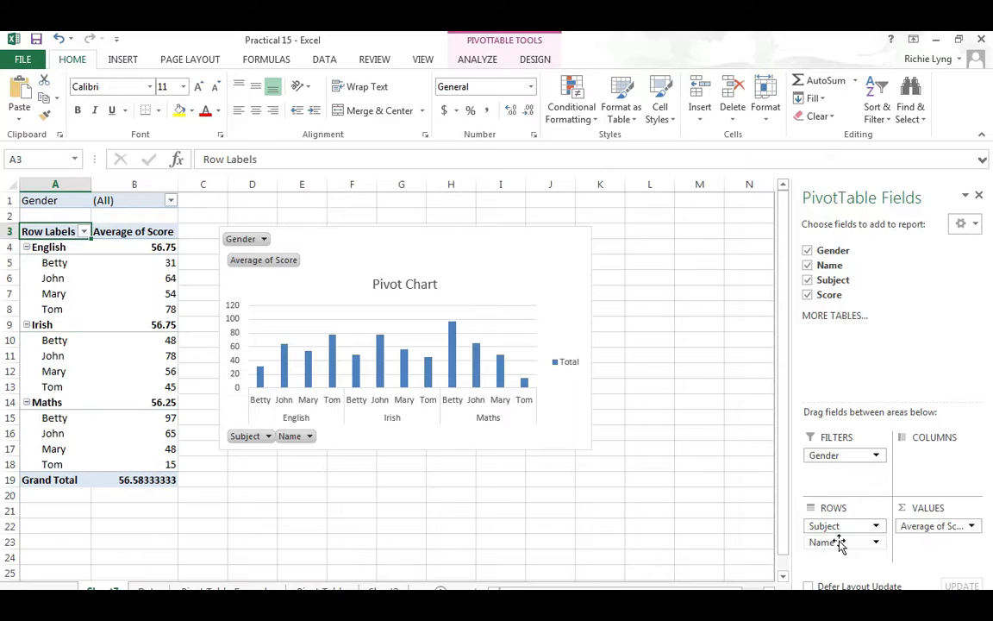
pyautogui.moveTo(840, 543); pyautogui.dragTo(819, 524)
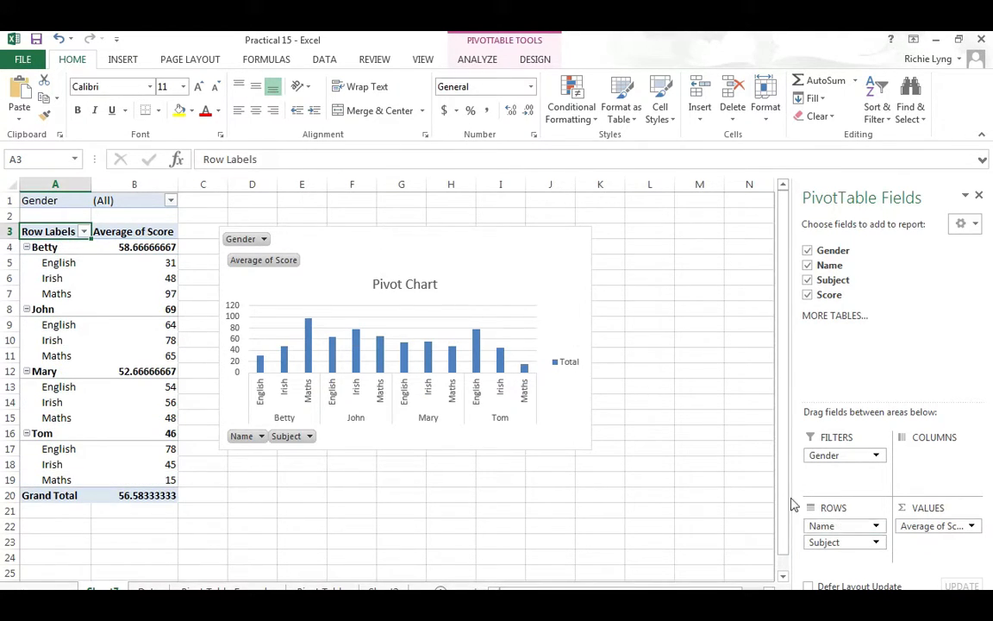
pyautogui.click(170, 200)
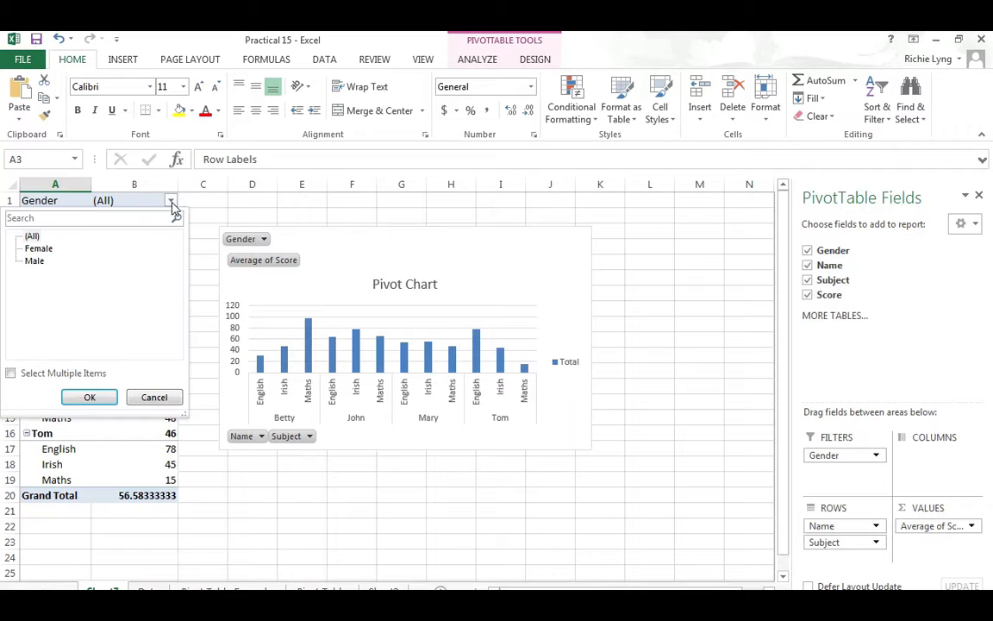
pyautogui.click(34, 261)
pyautogui.click(89, 396)
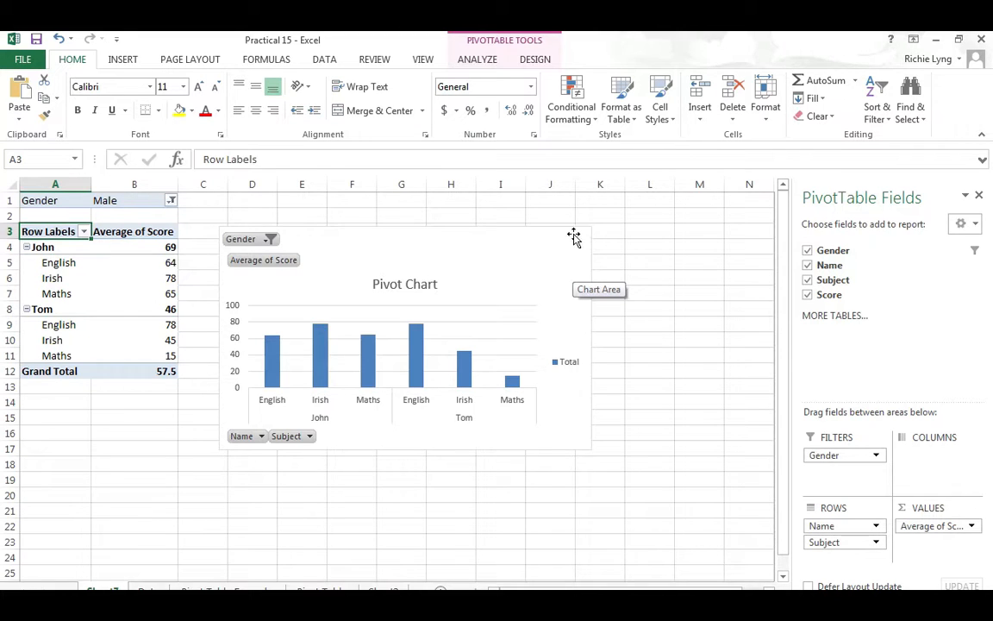
# Step: Copy the pivot chart and paste it as a picture at K2 on the sheet holding the other chart picture
pyautogui.click(558, 243)
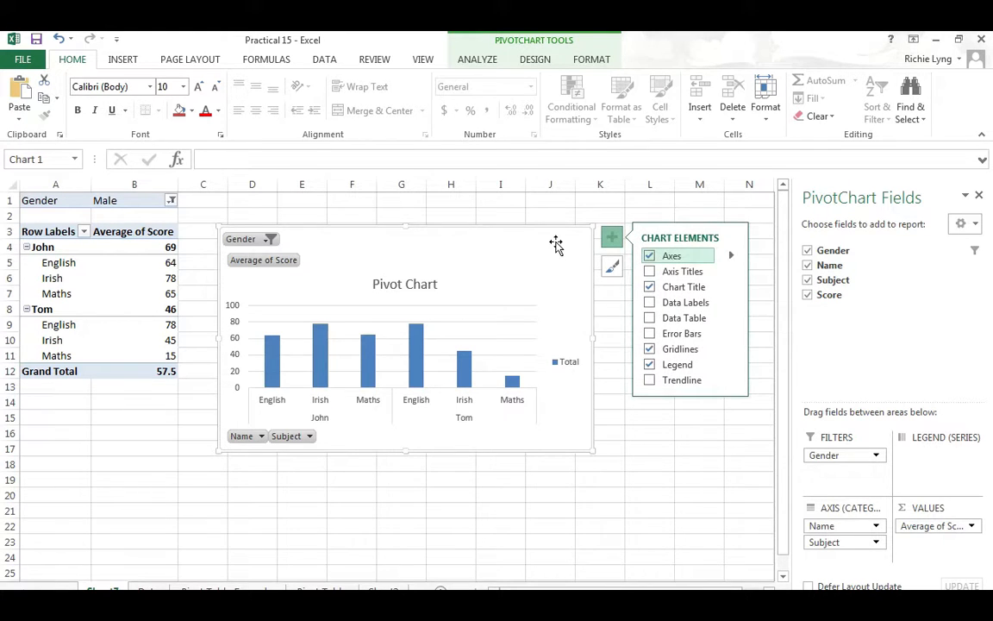
pyautogui.rightClick(557, 245)
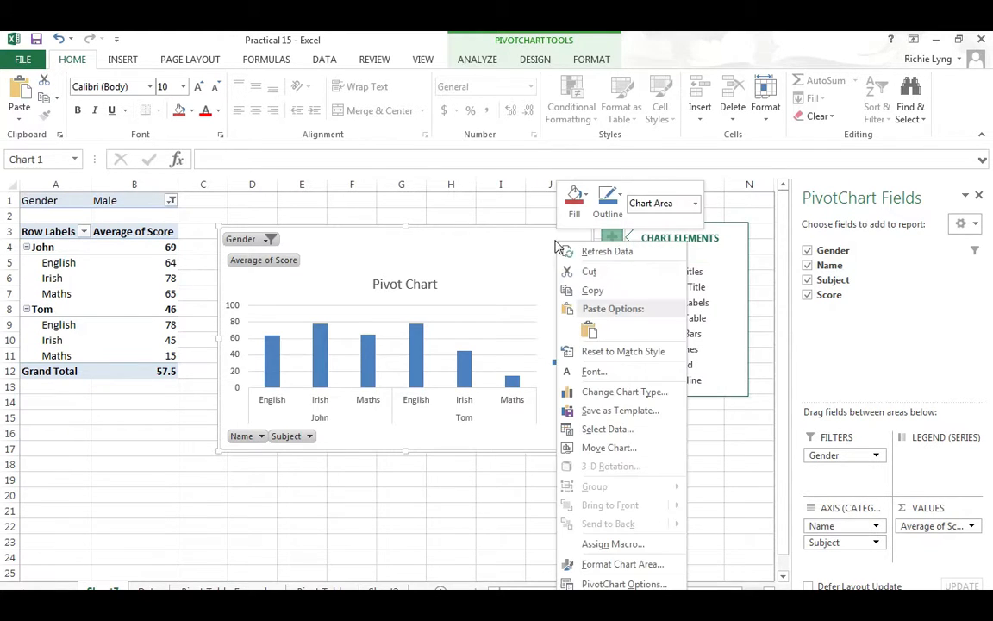
pyautogui.click(619, 290)
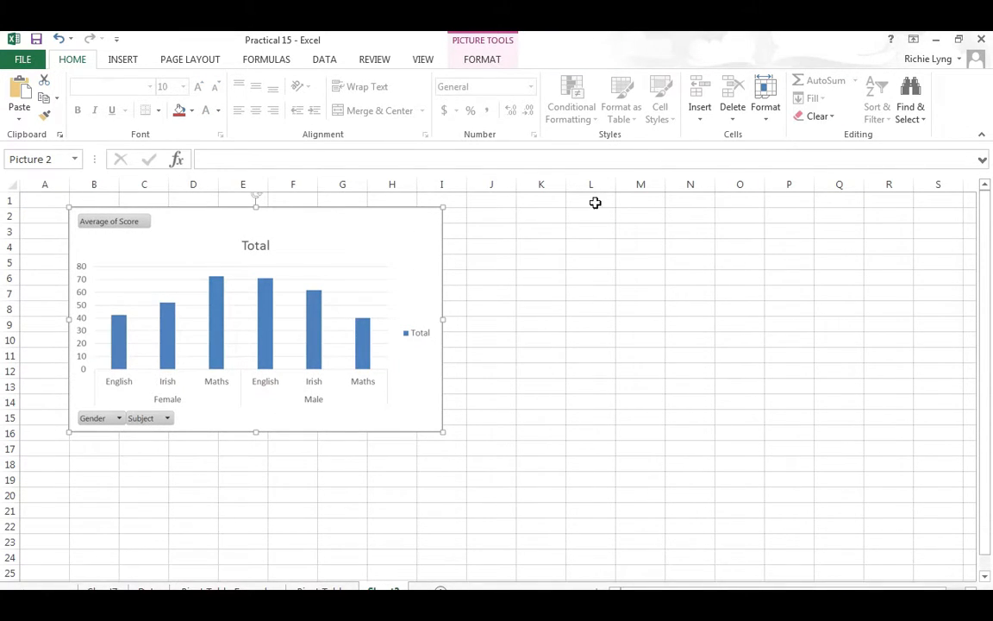
pyautogui.click(543, 214)
pyautogui.rightClick(543, 215)
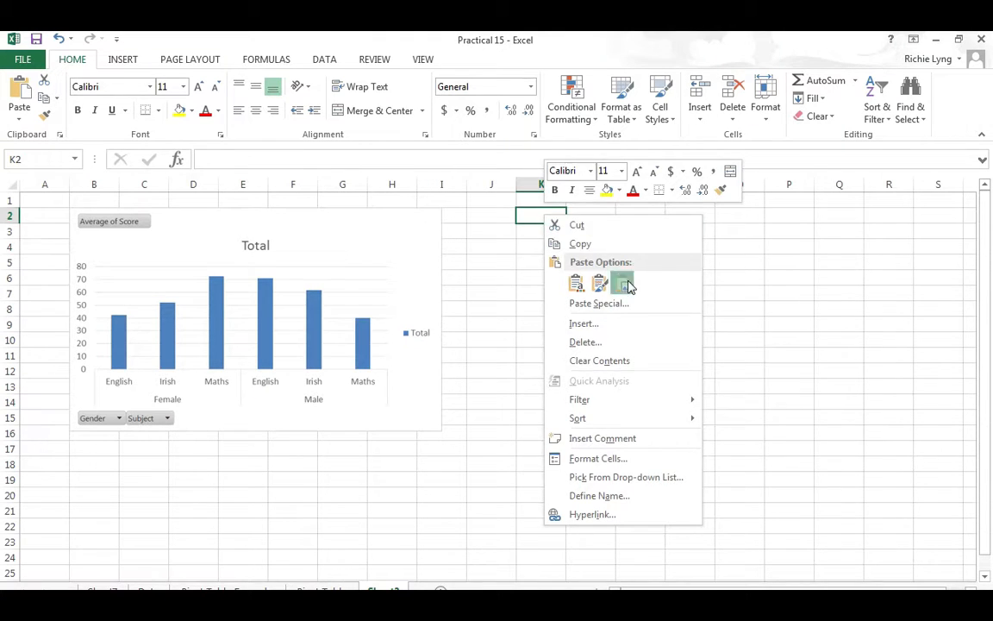
pyautogui.click(576, 284)
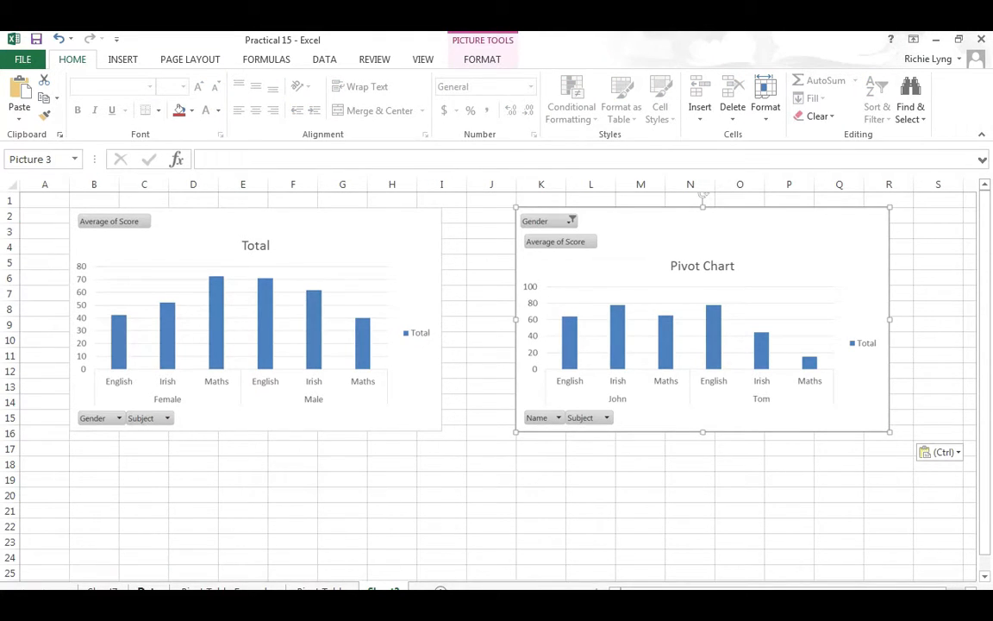